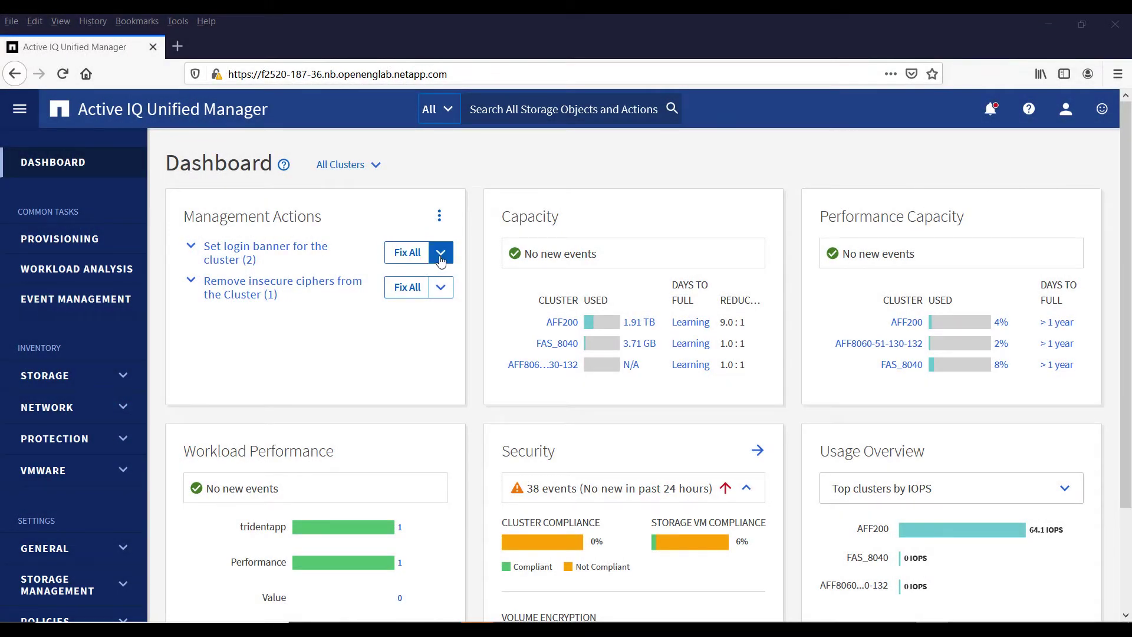
Run Fix All for 'Set login banner for the cluster' and confirm it for both clusters.
{"action": "left_click", "coordinate": [441, 253]}
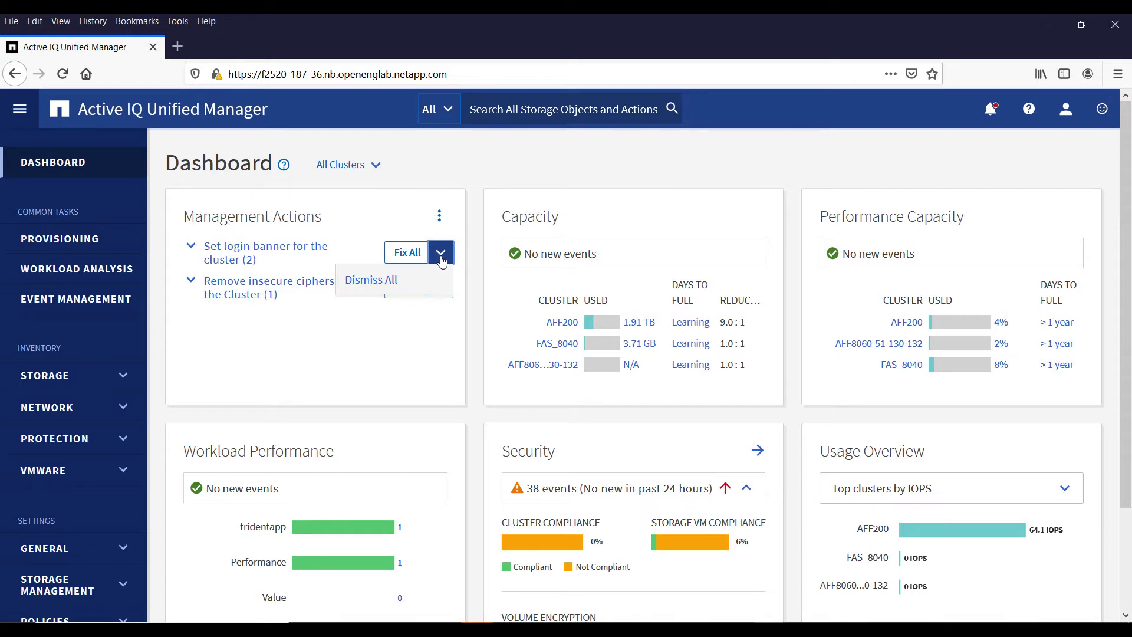
{"action": "left_click", "coordinate": [407, 221]}
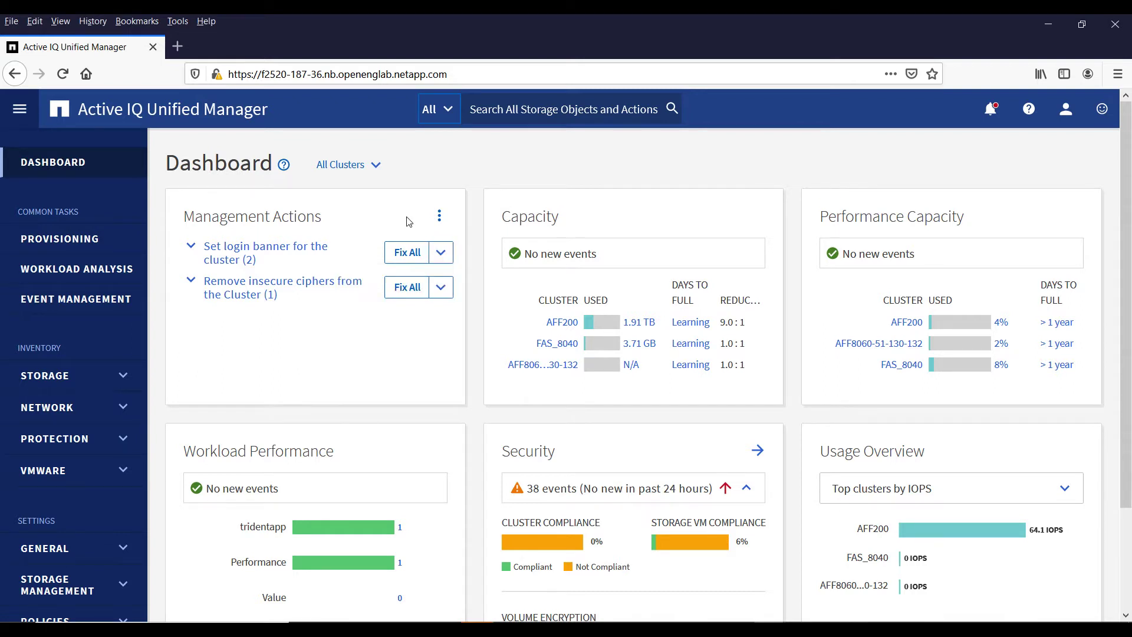
{"action": "left_click", "coordinate": [401, 255]}
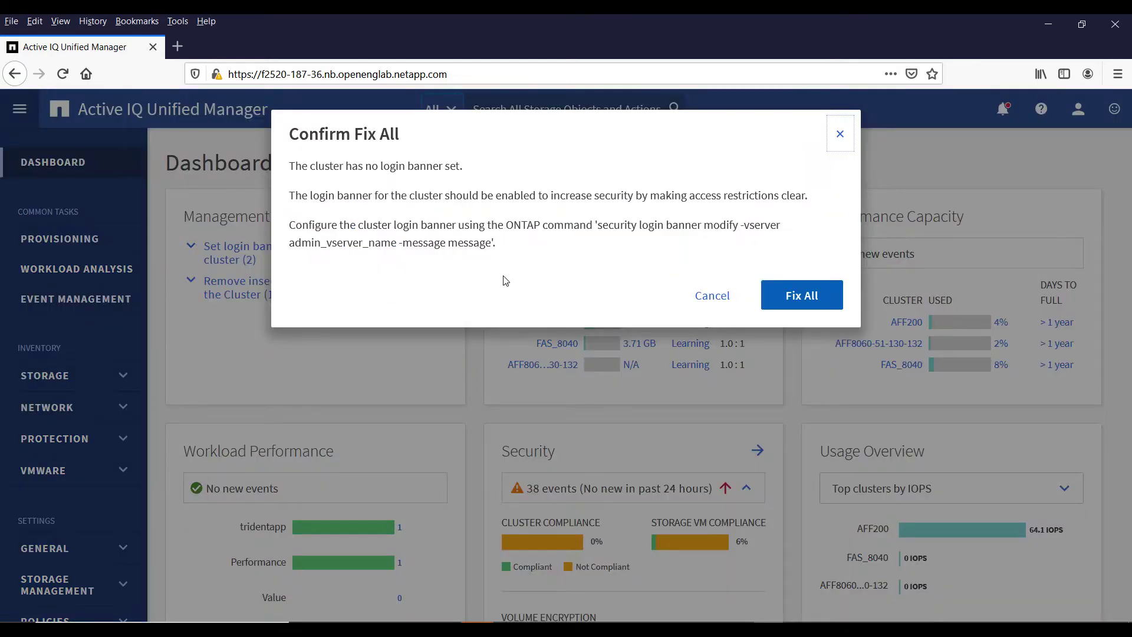
{"action": "left_click", "coordinate": [811, 305]}
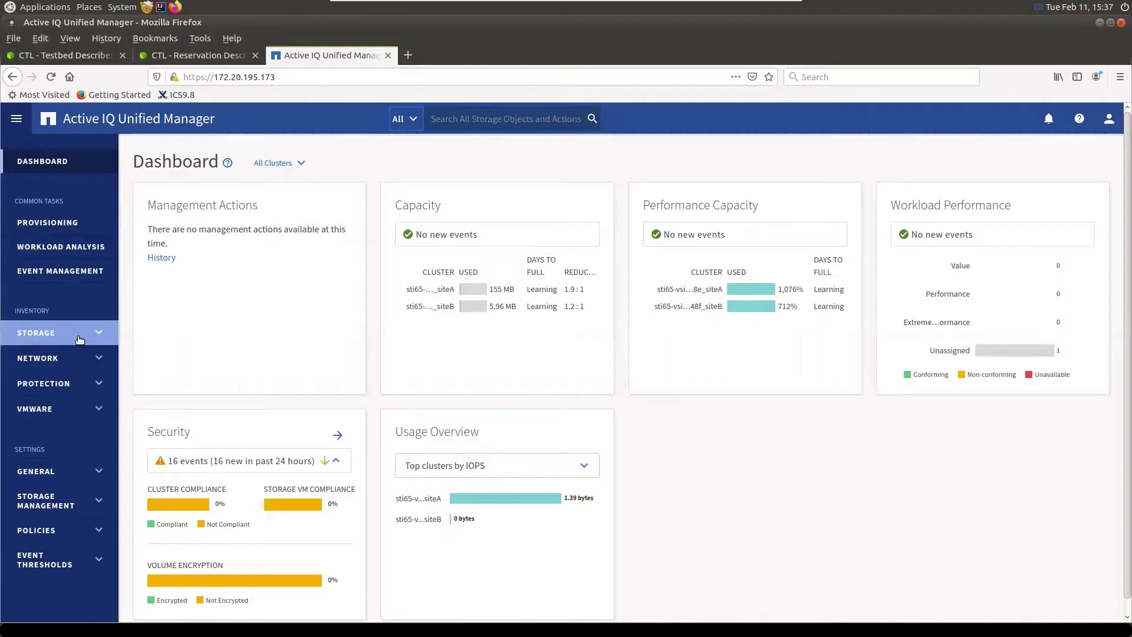
Review the siteA and siteB clusters under Storage > Clusters, then go to the Virtual Machines list.
{"action": "left_click", "coordinate": [80, 336]}
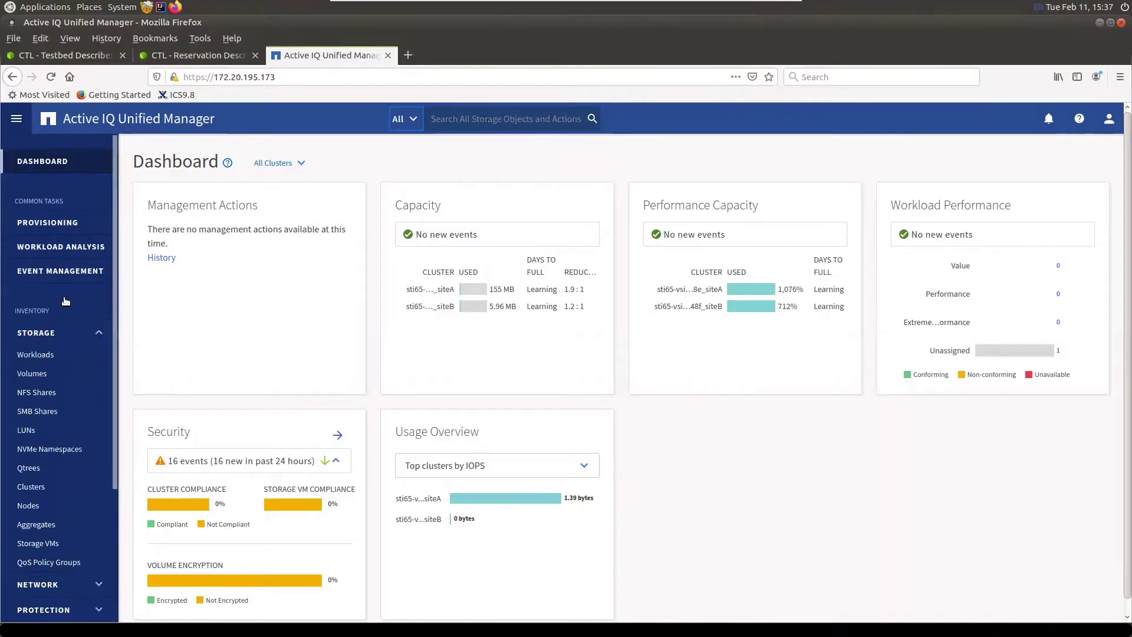
{"action": "left_click", "coordinate": [54, 486]}
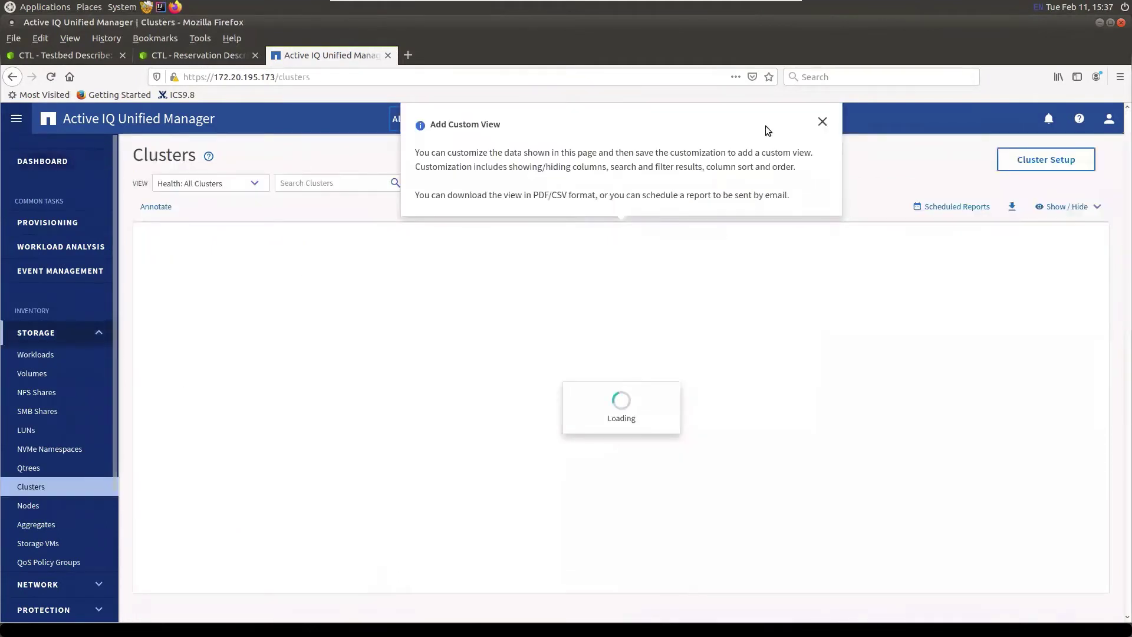
{"action": "left_click", "coordinate": [820, 122]}
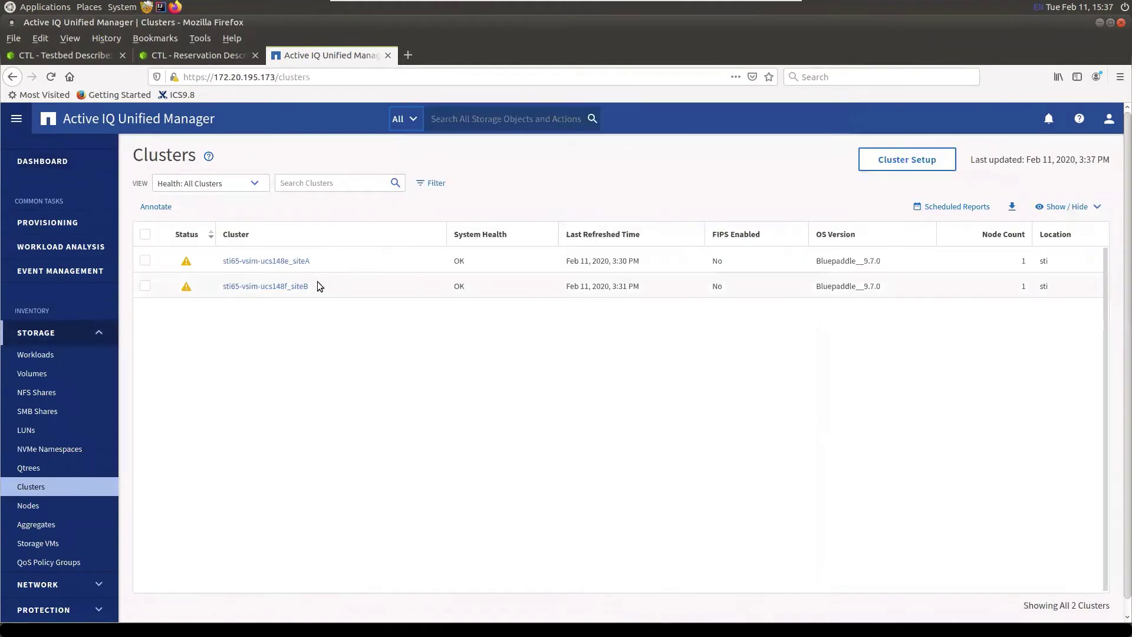
{"action": "left_click_drag", "start_coordinate": [219, 288], "coordinate": [223, 260]}
{"action": "left_click", "coordinate": [338, 397]}
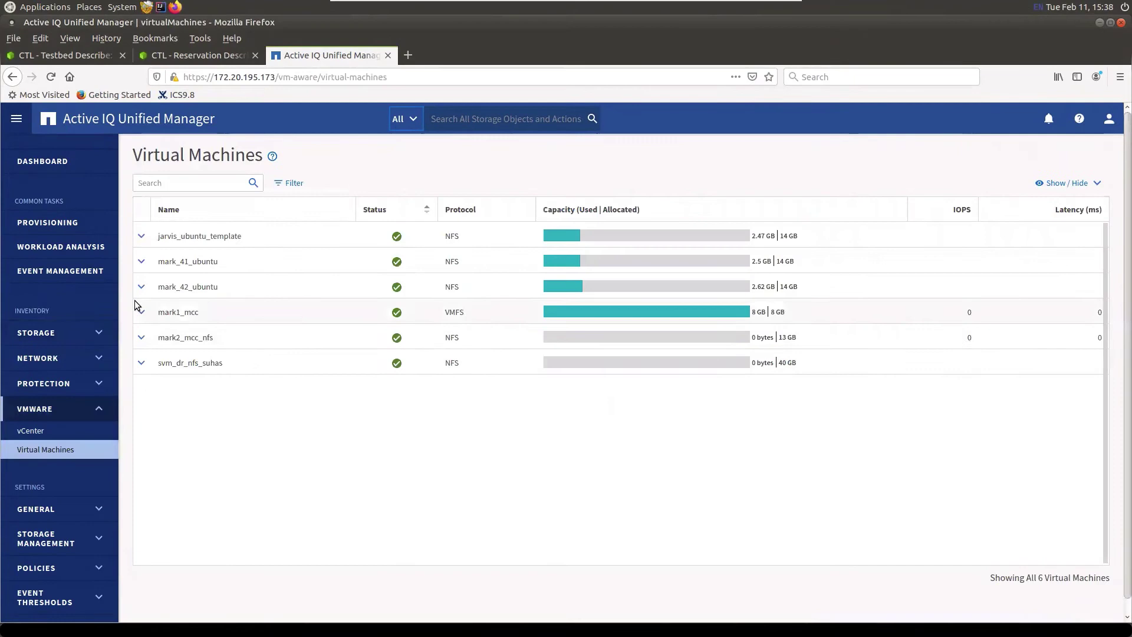
Open workload analysis for the mark2_mcc_nfs datastore and highlight object ID 303 in the URL.
{"action": "left_click", "coordinate": [141, 338]}
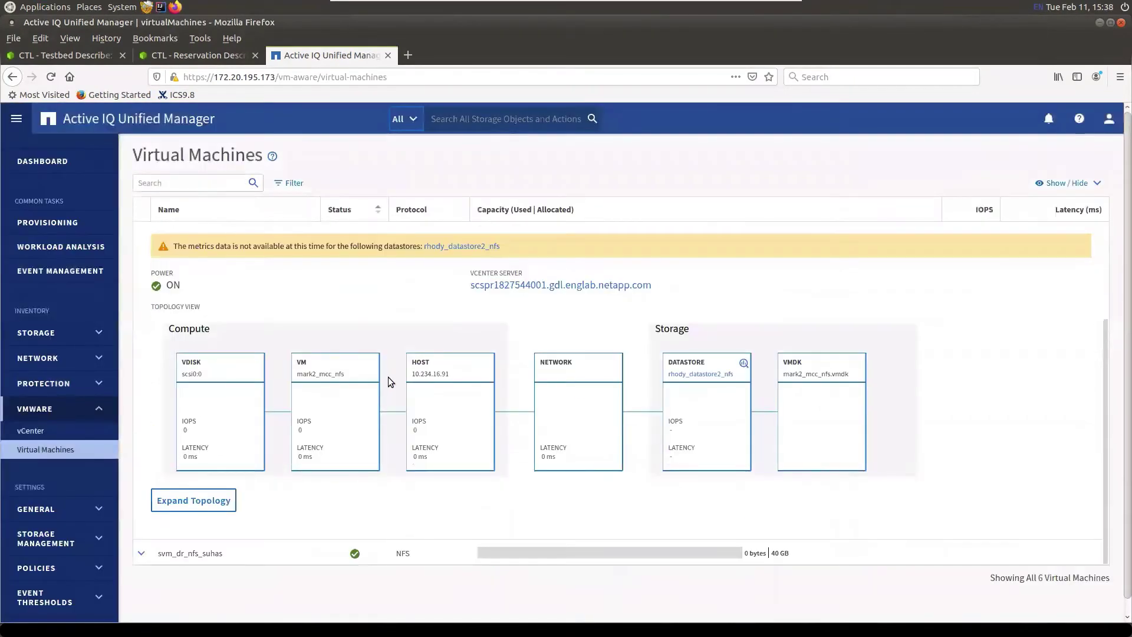
{"action": "left_click", "coordinate": [743, 363]}
{"action": "double_click", "coordinate": [399, 77]}
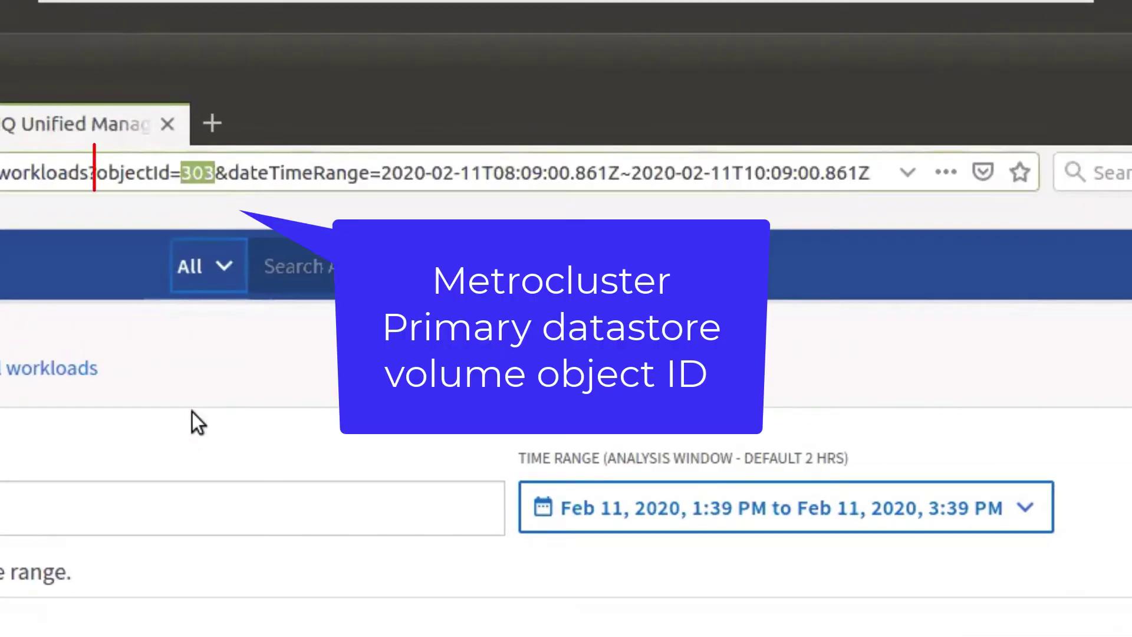
{"action": "left_click", "coordinate": [365, 131]}
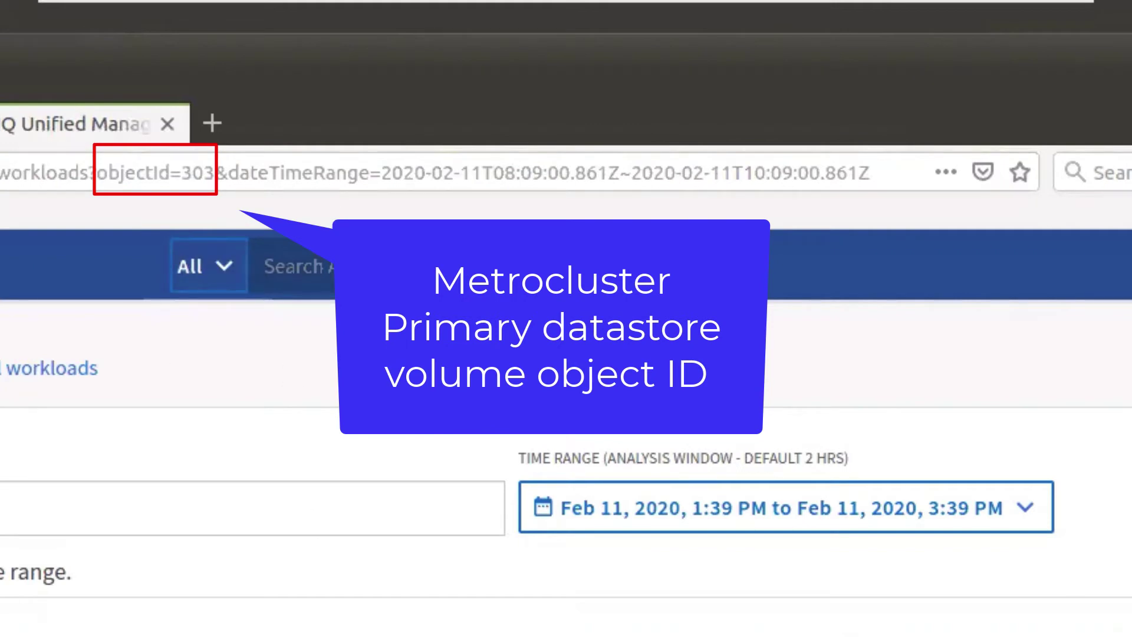
Run 'metrocluster switchover' and answer y to start the negotiated switchover.
{"action": "type", "text": "metrocluster switch"}
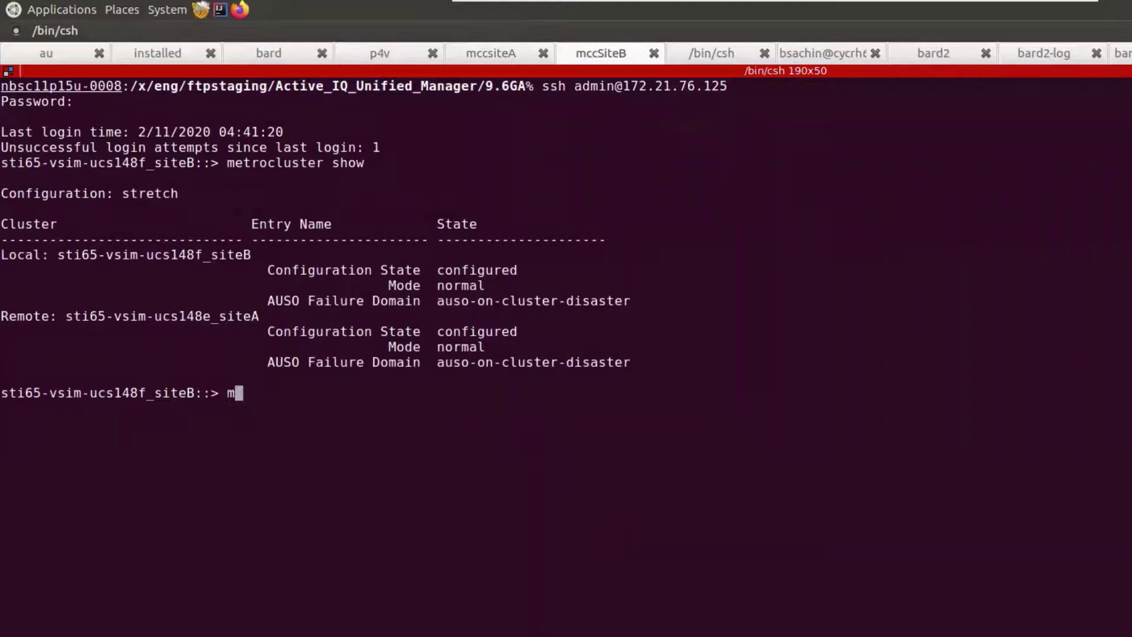
{"action": "key", "text": "Tab"}
{"action": "type", "text": "o"}
{"action": "key", "text": "Tab"}
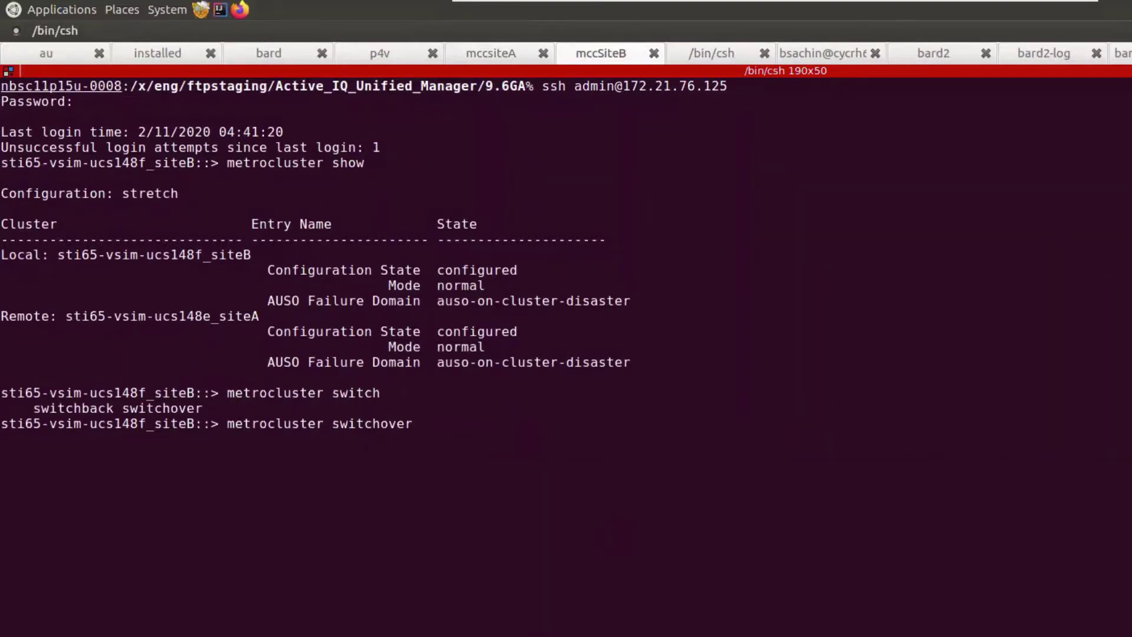
{"action": "key", "text": "Return"}
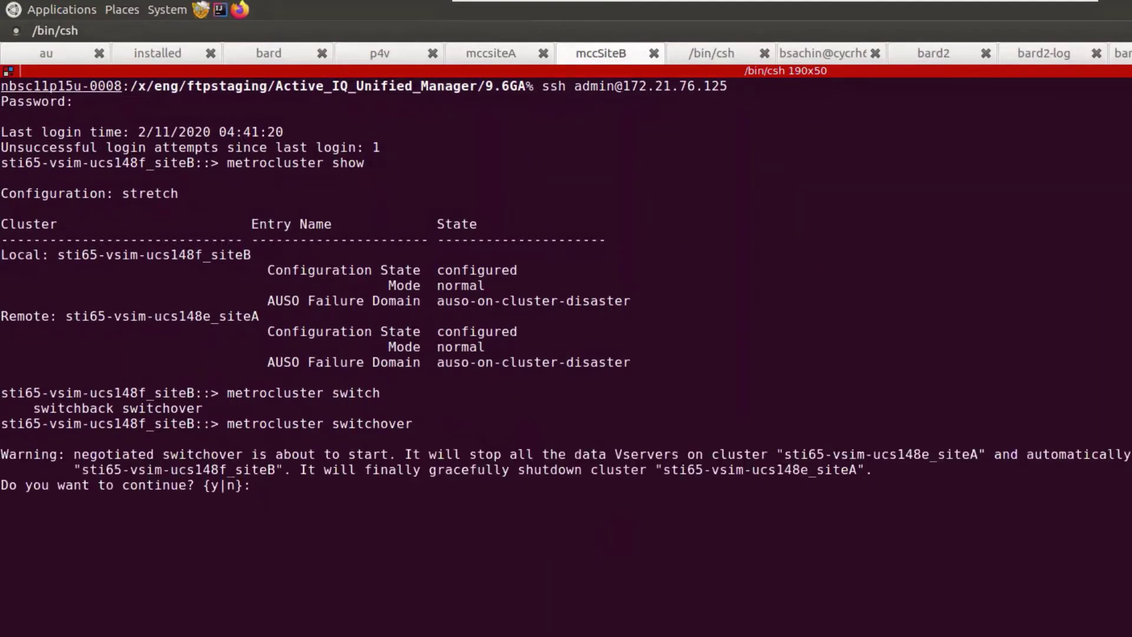
{"action": "type", "text": "y"}
{"action": "key", "text": "Return"}
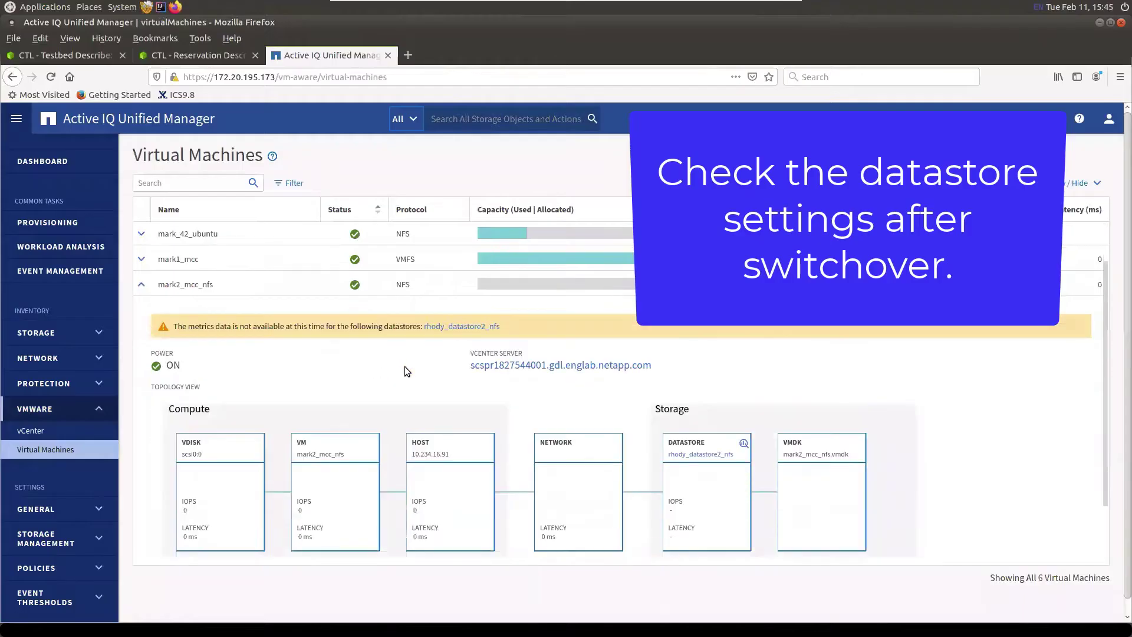
Highlight the datastore volume's object ID 1543 in the page URL.
{"action": "scroll", "coordinate": [405, 366], "scroll_direction": "down", "scroll_amount": 2}
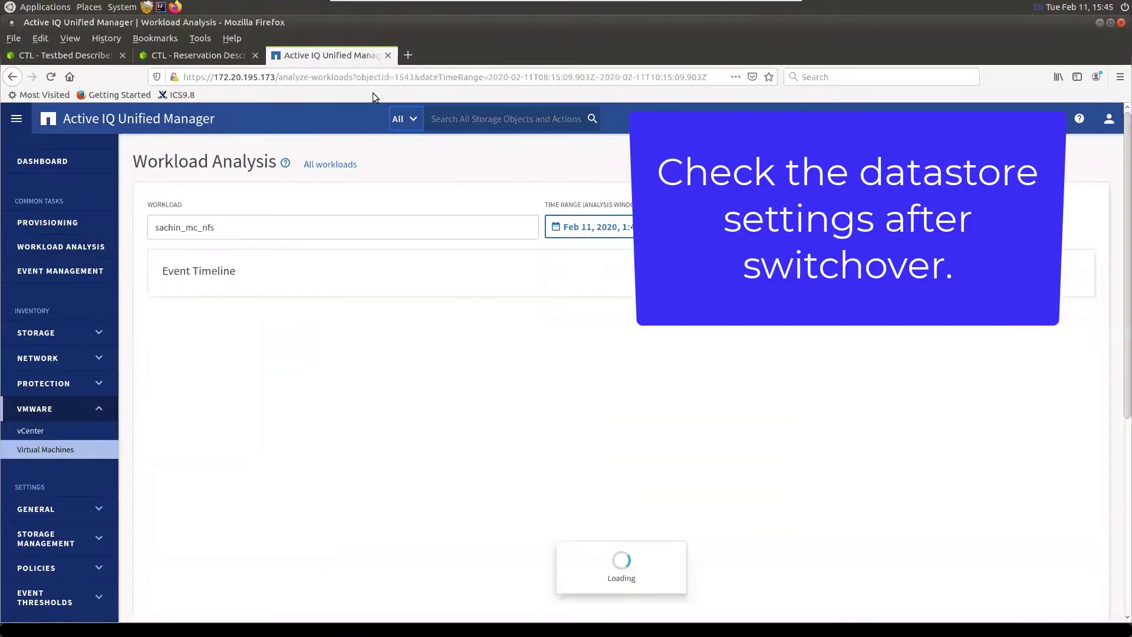
{"action": "double_click", "coordinate": [411, 77]}
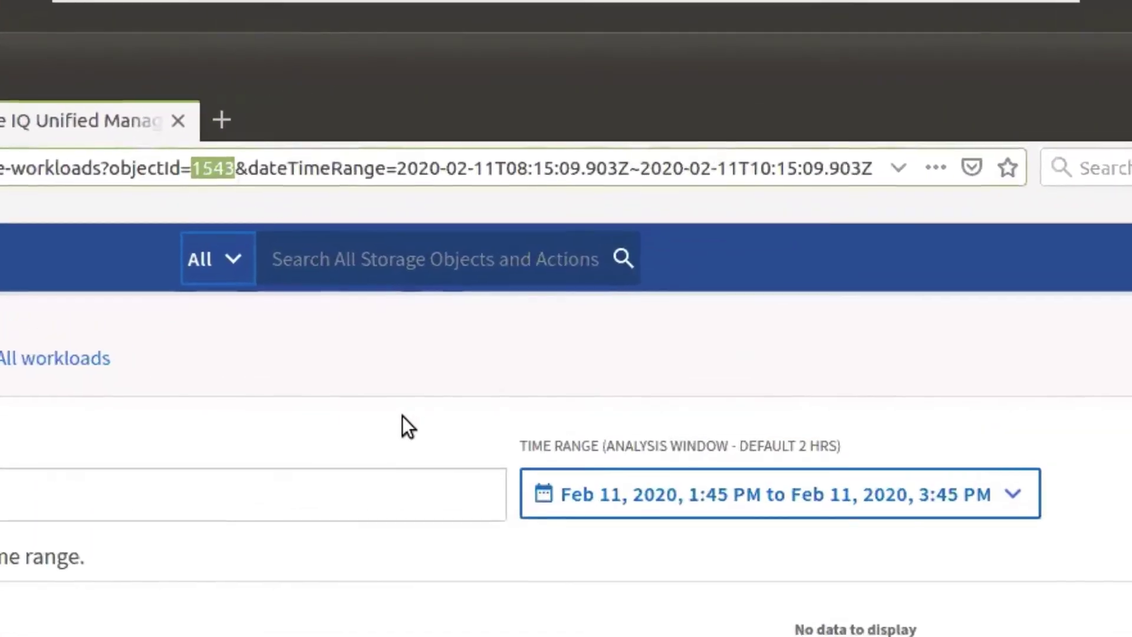
{"action": "left_click", "coordinate": [454, 295]}
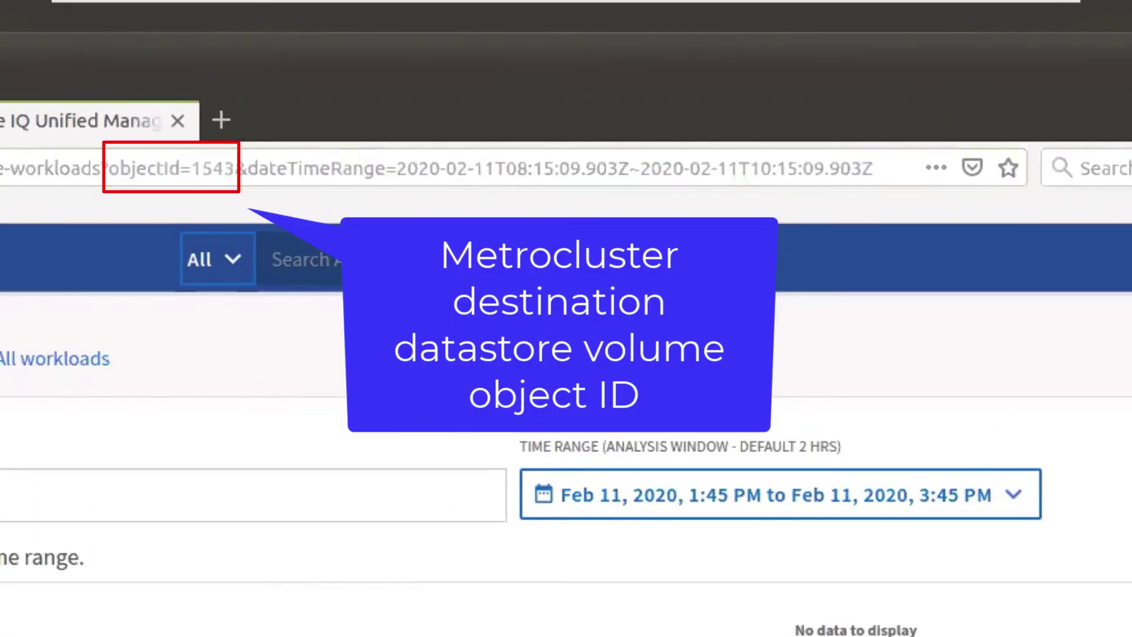
{"action": "scroll", "coordinate": [566, 471], "scroll_direction": "down", "scroll_amount": 4}
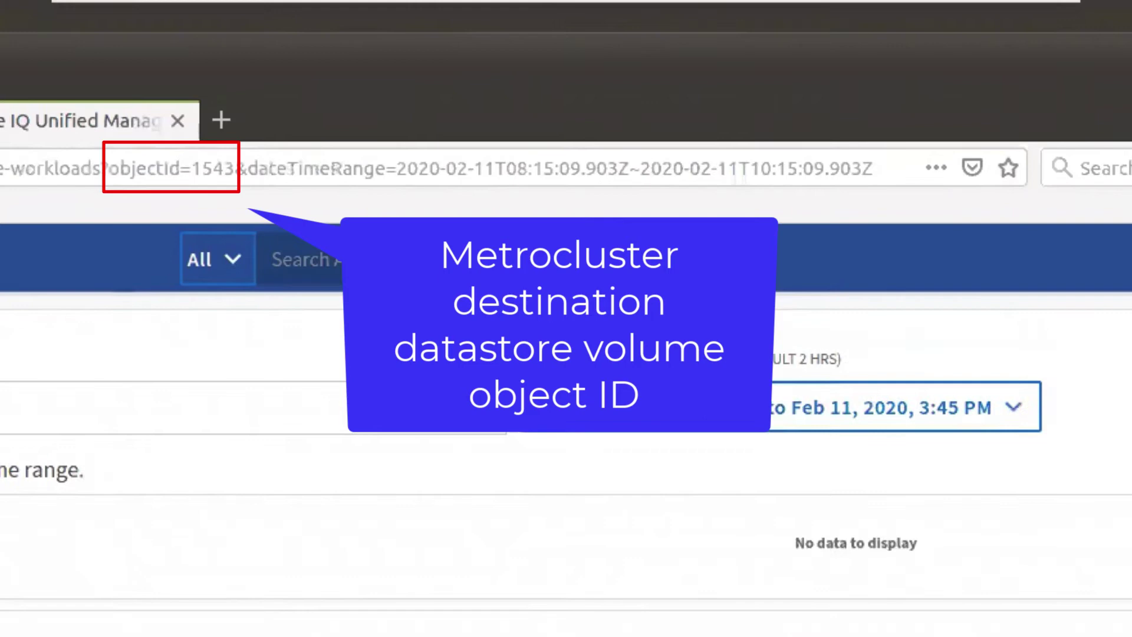
{"action": "scroll", "coordinate": [566, 472], "scroll_direction": "up", "scroll_amount": 4}
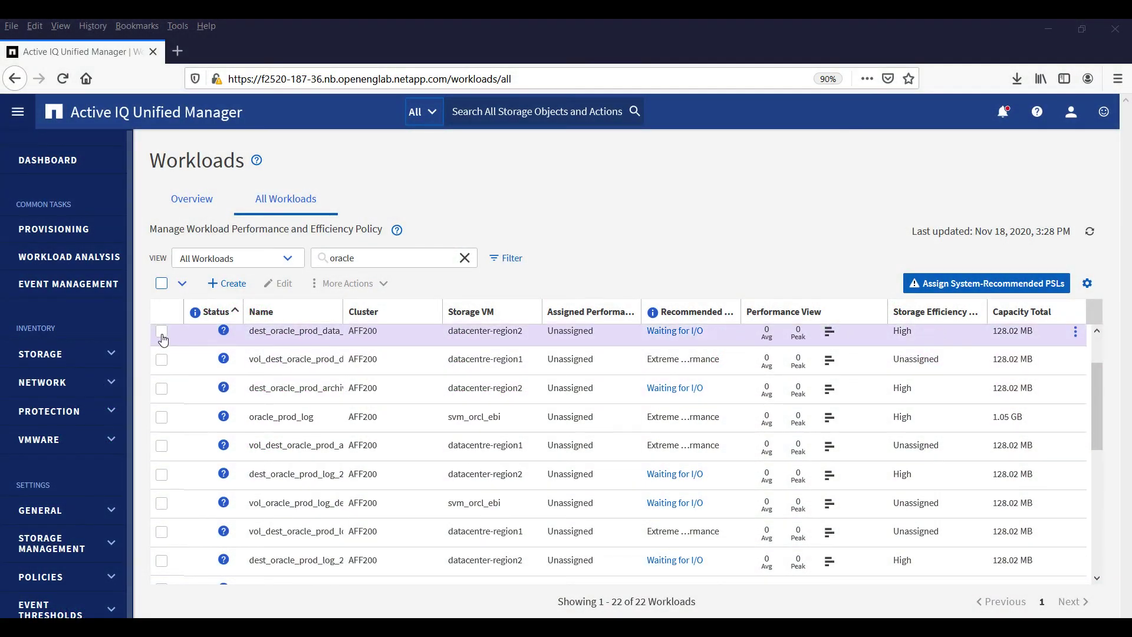
Select the first seven oracle workloads, including oracle_prod_log.
{"action": "left_click", "coordinate": [161, 330]}
{"action": "left_click", "coordinate": [161, 359]}
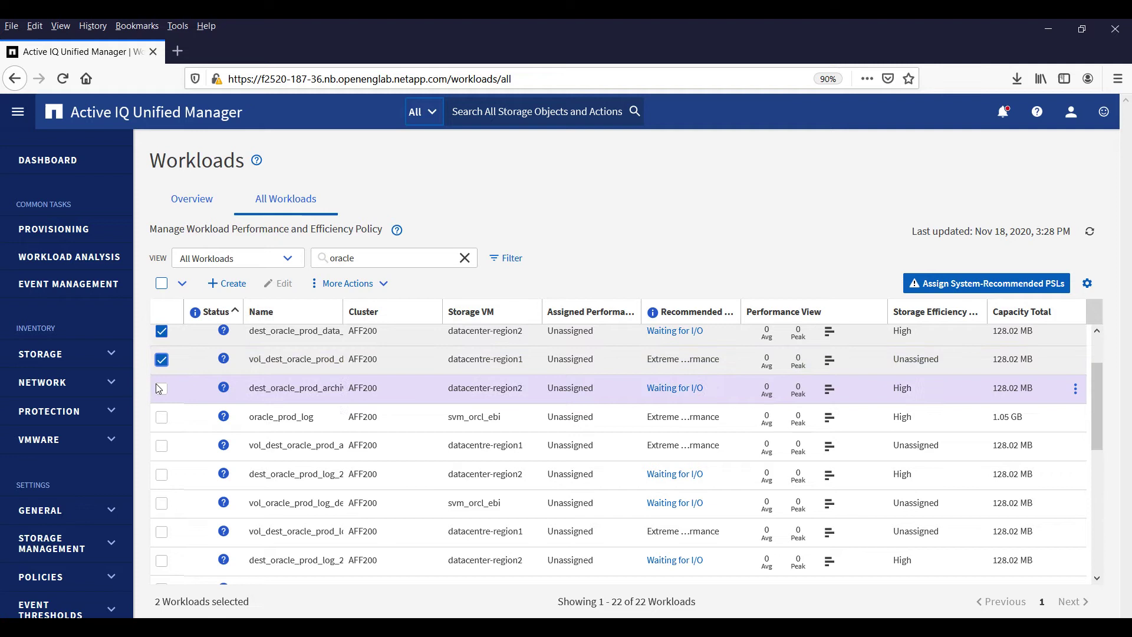
{"action": "left_click", "coordinate": [161, 390]}
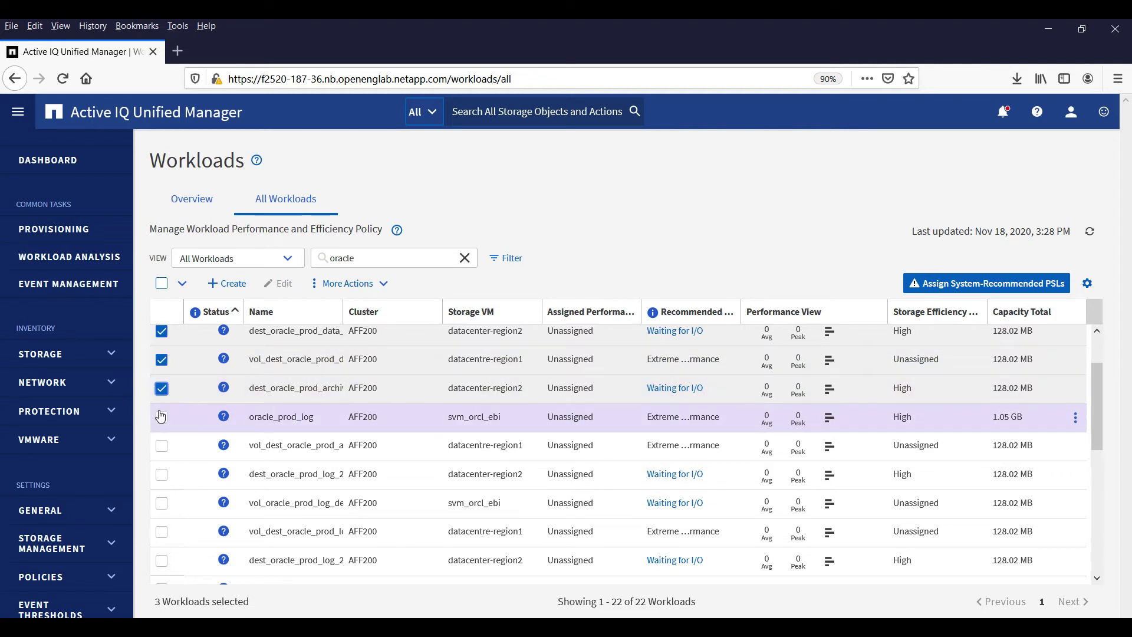
{"action": "left_click", "coordinate": [162, 417]}
{"action": "left_click", "coordinate": [161, 445]}
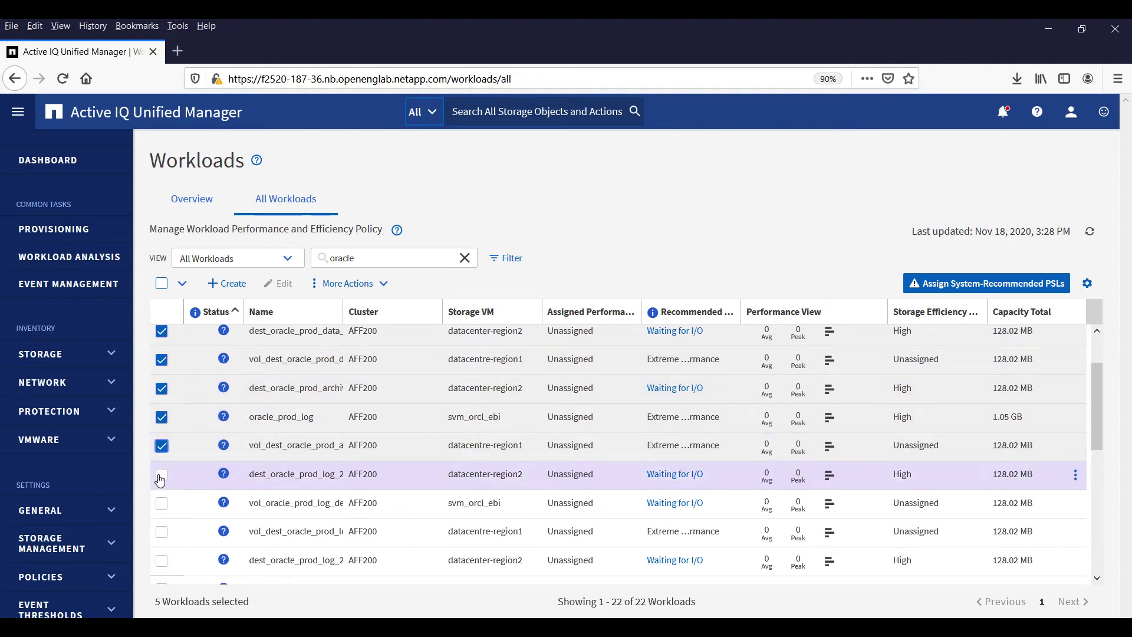
{"action": "left_click", "coordinate": [161, 474]}
{"action": "left_click", "coordinate": [163, 505]}
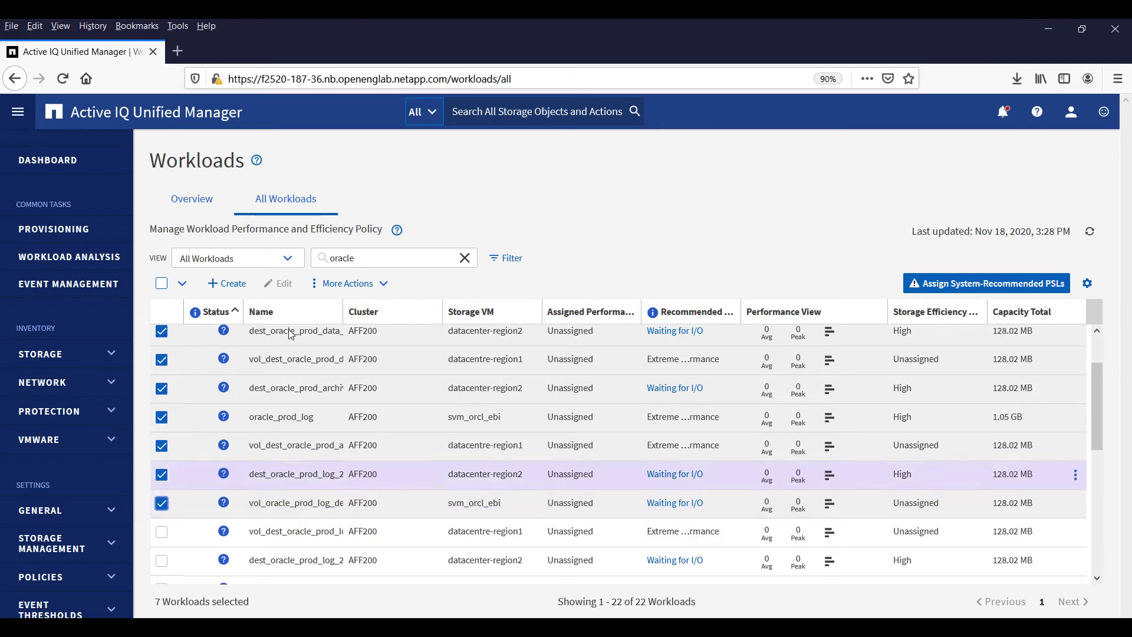
Assign the Extreme for Database Data performance service level to the seven selected workloads.
{"action": "left_click", "coordinate": [383, 289]}
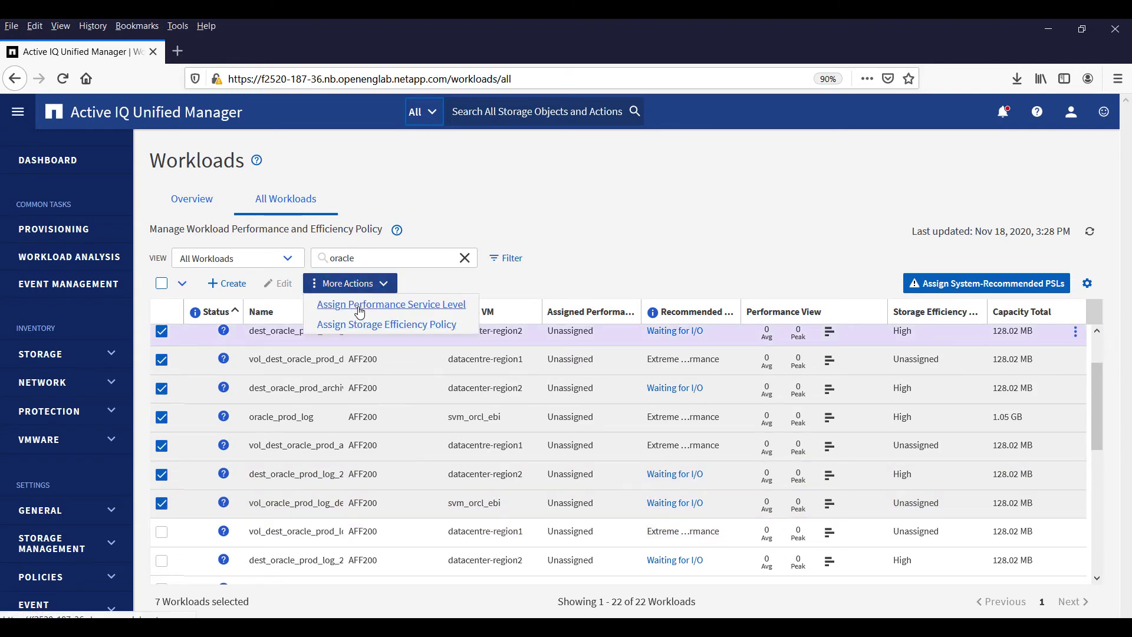
{"action": "left_click", "coordinate": [359, 305]}
{"action": "left_click", "coordinate": [738, 268]}
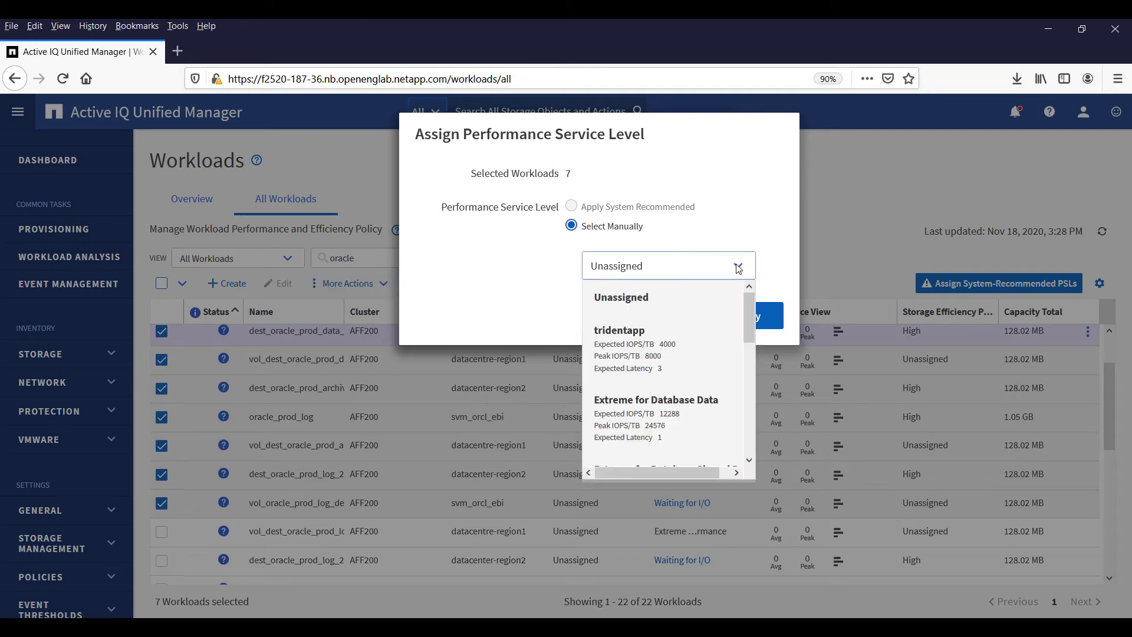
{"action": "left_click", "coordinate": [661, 408]}
{"action": "left_click", "coordinate": [744, 317]}
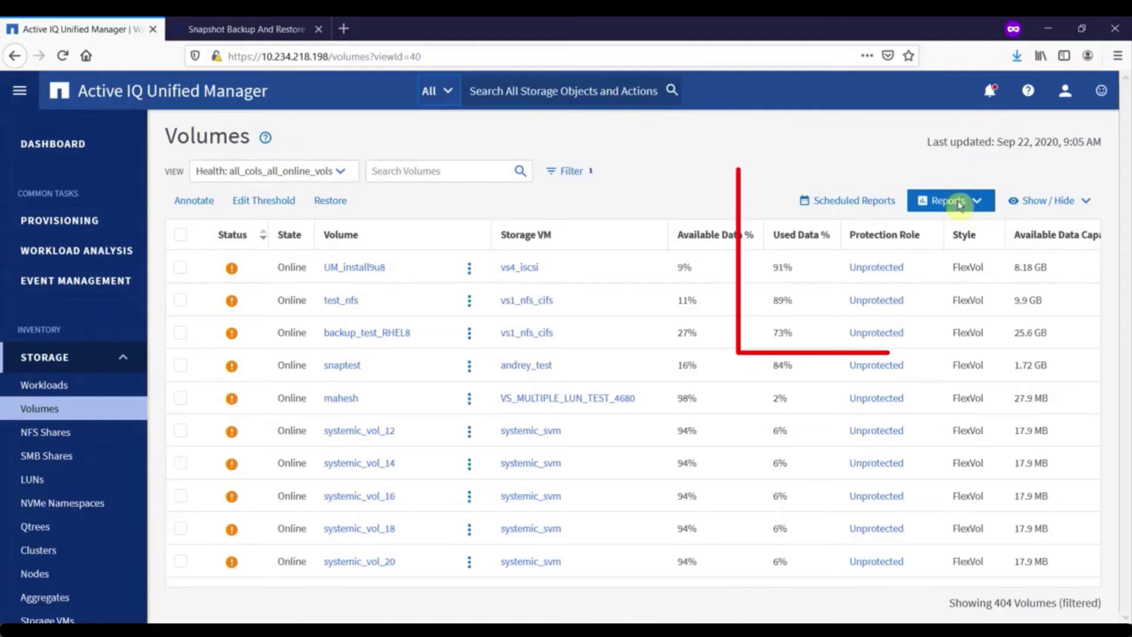
{"action": "left_click", "coordinate": [949, 200]}
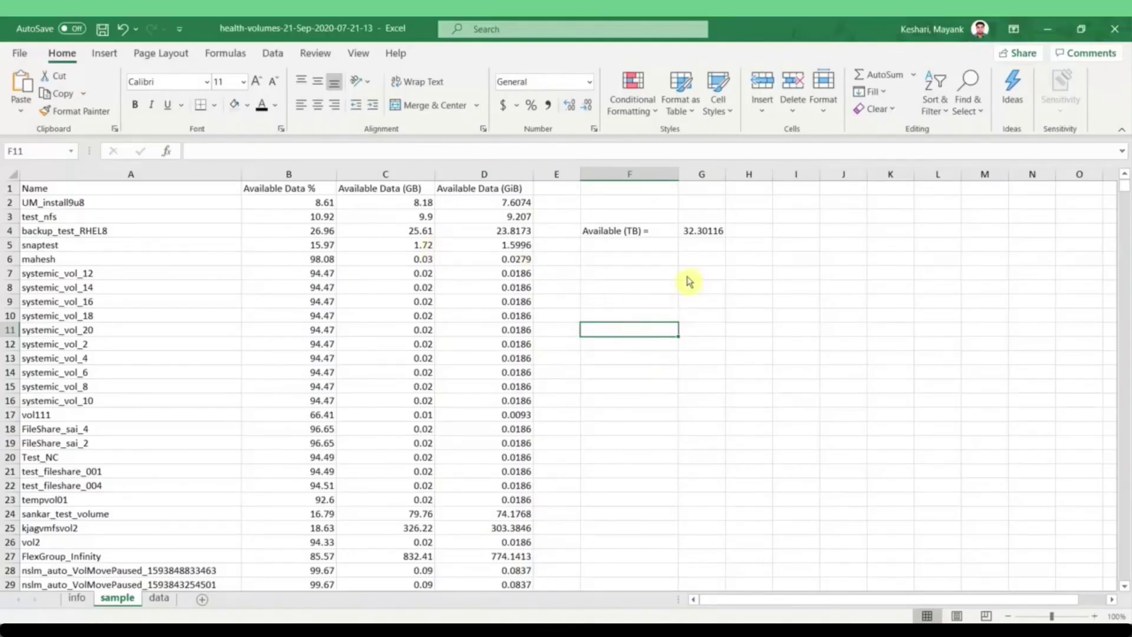
Insert a basic scatter chart of the Available Data % values in column B.
{"action": "left_click", "coordinate": [288, 174]}
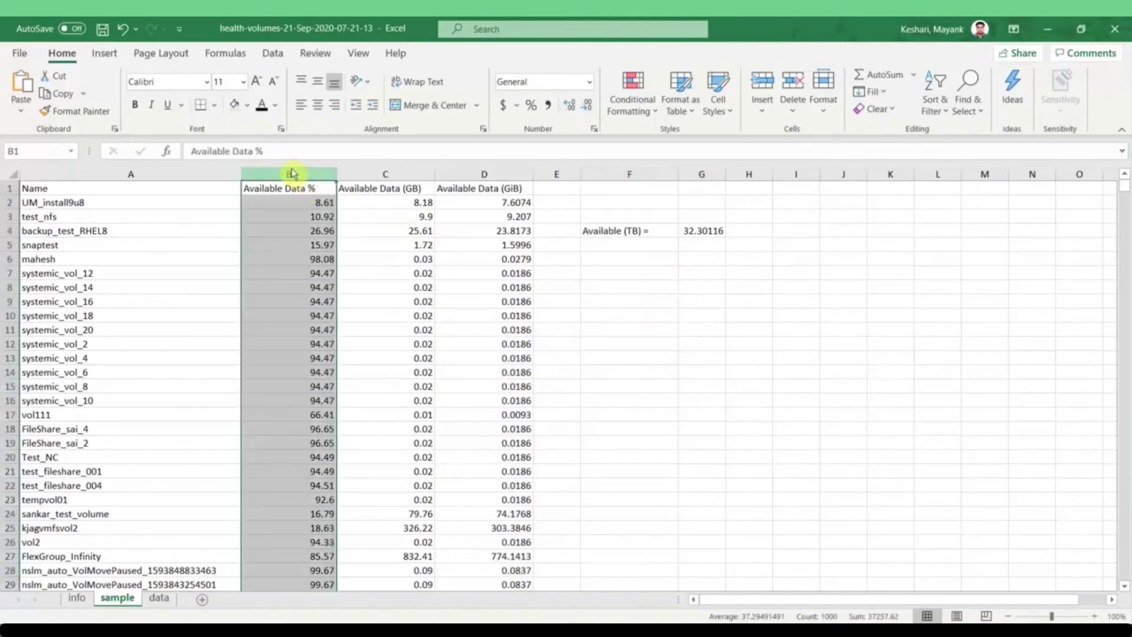
{"action": "left_click", "coordinate": [116, 56]}
{"action": "left_click", "coordinate": [551, 108]}
{"action": "left_click", "coordinate": [566, 159]}
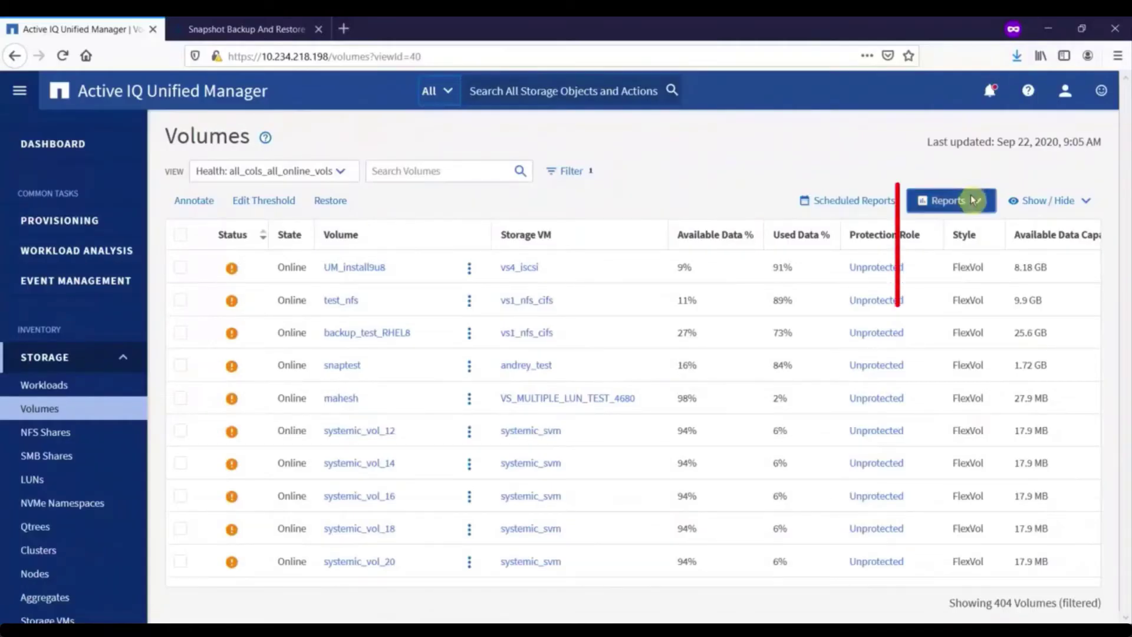
Show the Volumes page's report options, including Upload Excel.
{"action": "left_click", "coordinate": [973, 200]}
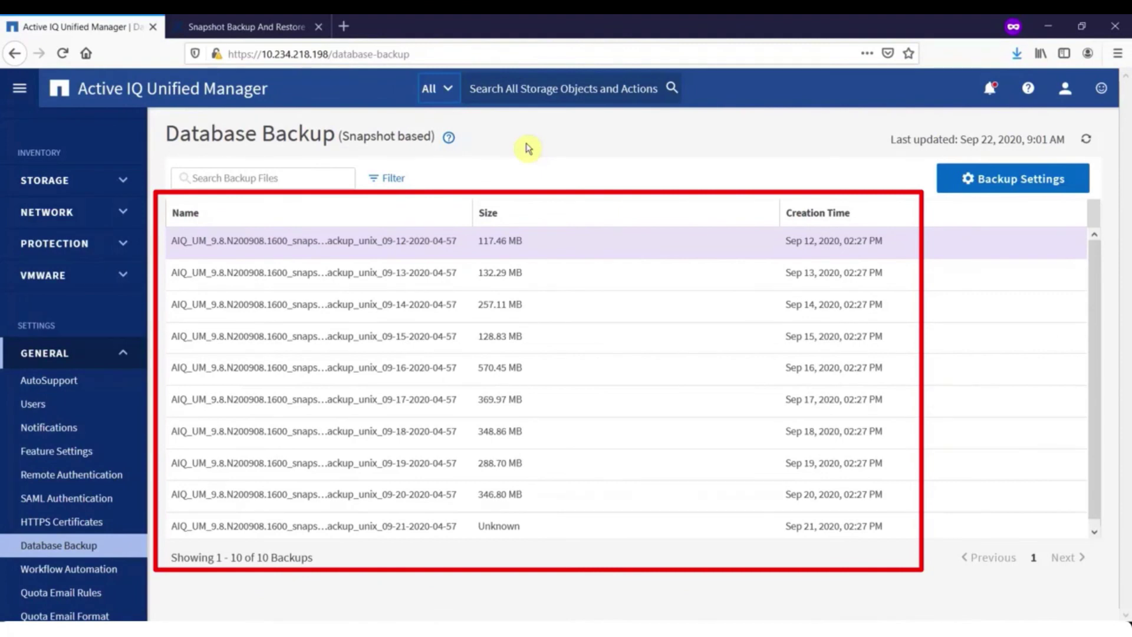
Open Backup Settings, showing retention count 10 and a daily 04:57 AM schedule.
{"action": "left_click", "coordinate": [984, 179]}
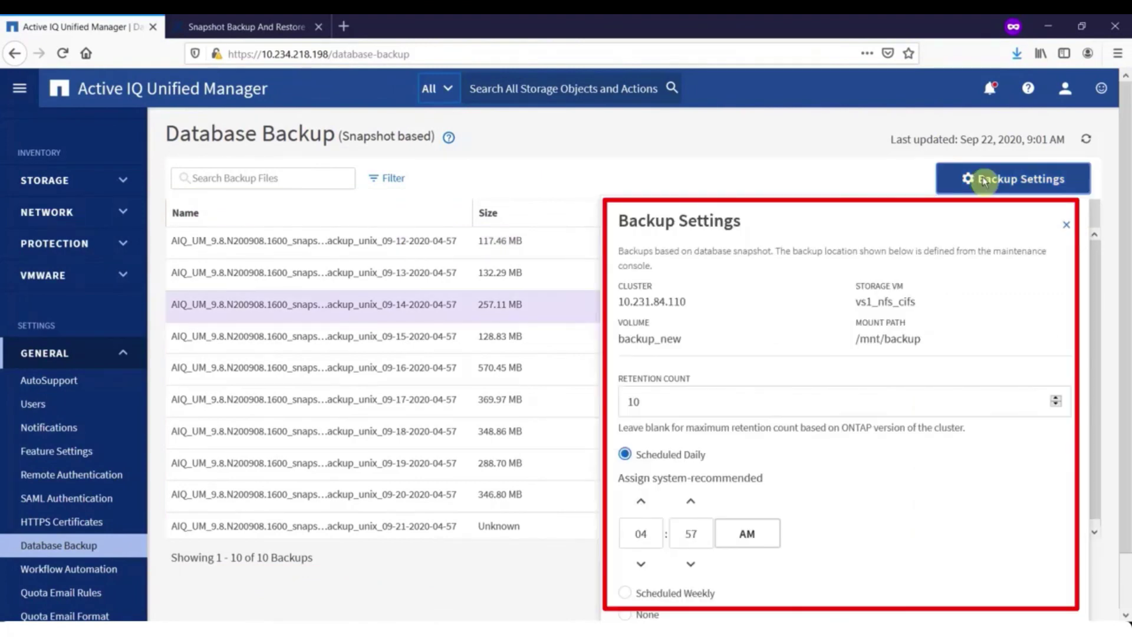